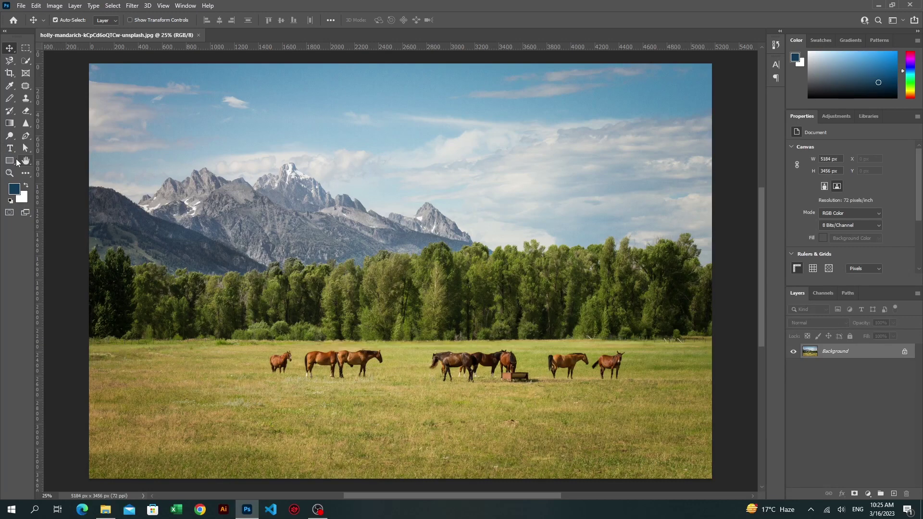
Step: Add a text box across the sky reading 'HORSE' and select its text
{"action": "key", "text": "t"}
{"action": "left_click_drag", "start_coordinate": [186, 119], "coordinate": [640, 225]}
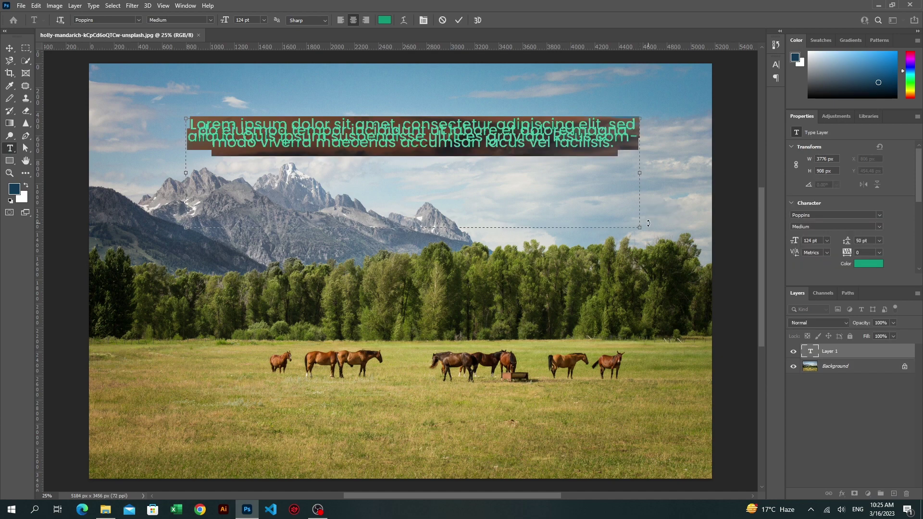
{"action": "type", "text": "HORSE"}
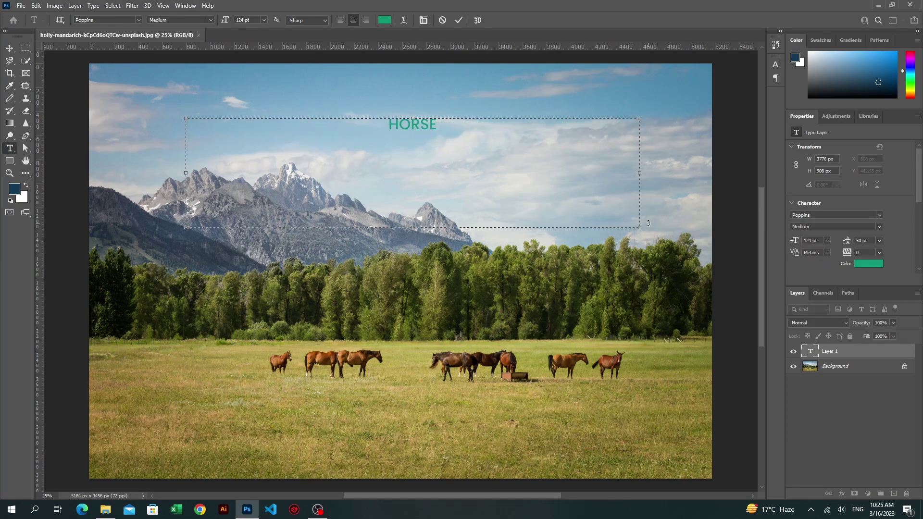
{"action": "key", "text": "ctrl+a"}
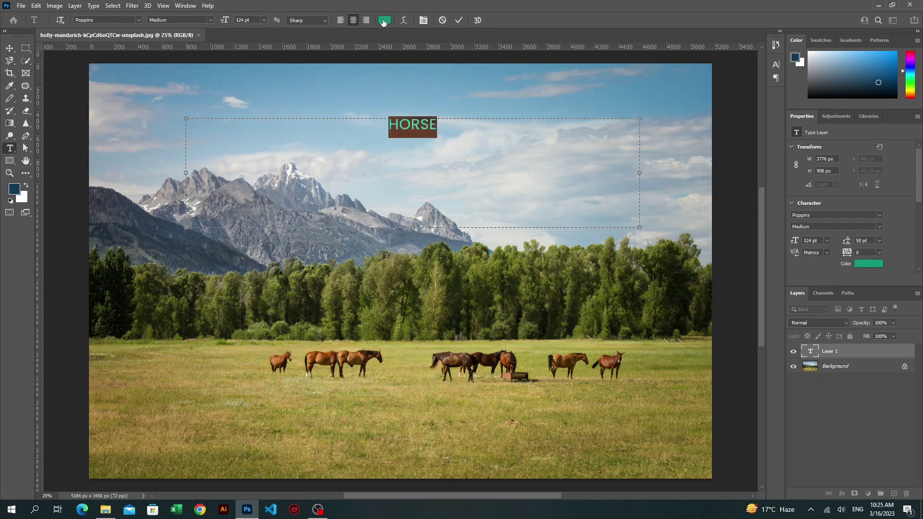
Step: Make the HORSE text black, Poppins Black weight, at 487 pt
{"action": "left_click", "coordinate": [384, 21]}
{"action": "left_click_drag", "start_coordinate": [754, 248], "coordinate": [756, 263]}
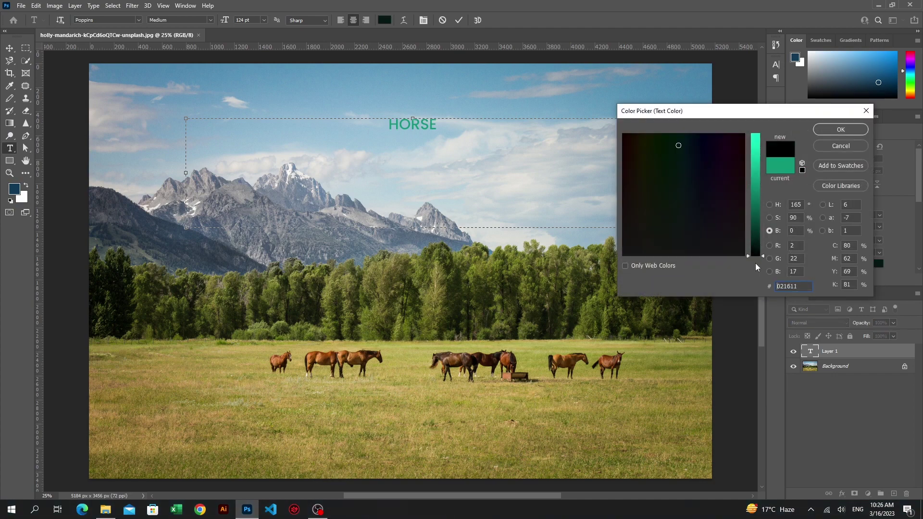
{"action": "left_click", "coordinate": [839, 130]}
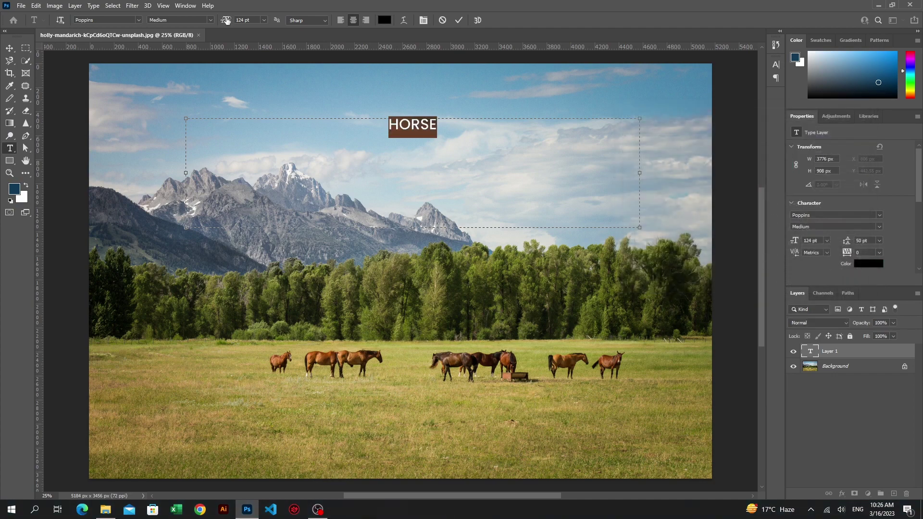
{"action": "left_click_drag", "start_coordinate": [225, 20], "coordinate": [271, 20]}
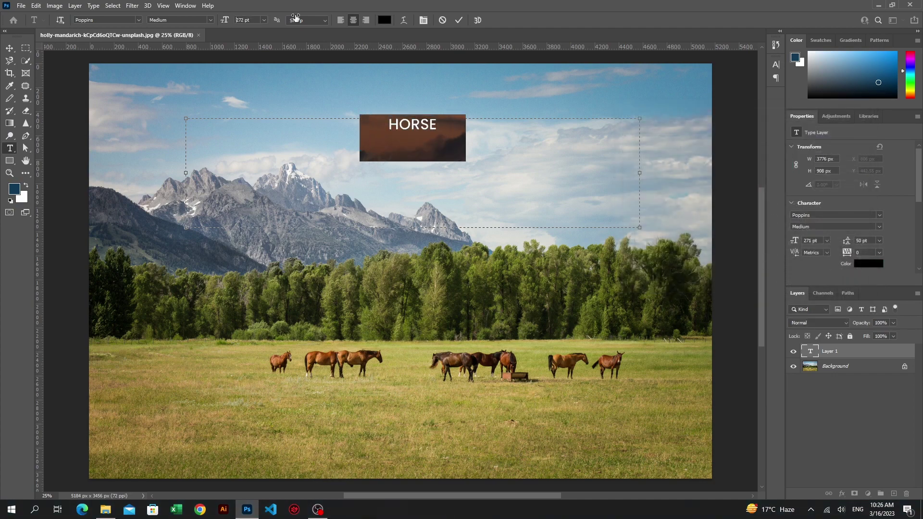
{"action": "left_click", "coordinate": [211, 23]}
{"action": "left_click", "coordinate": [181, 152]}
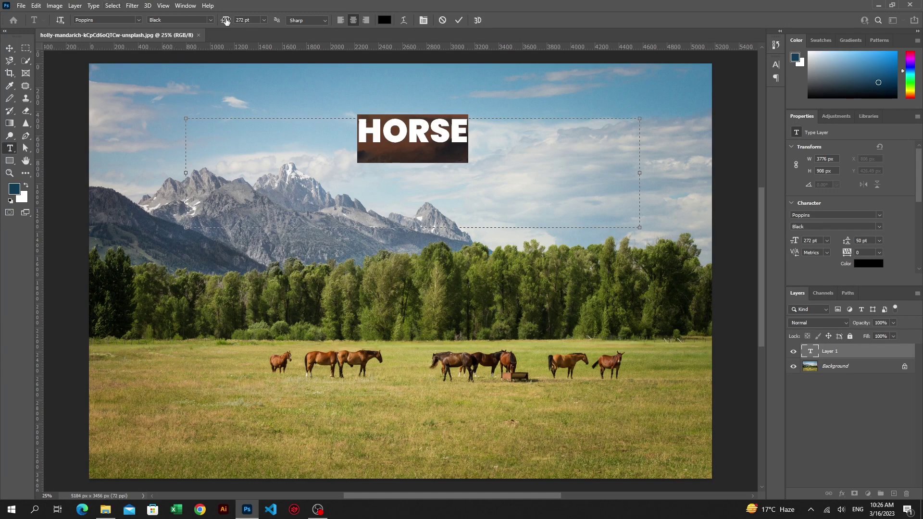
{"action": "left_click_drag", "start_coordinate": [225, 20], "coordinate": [330, 24]}
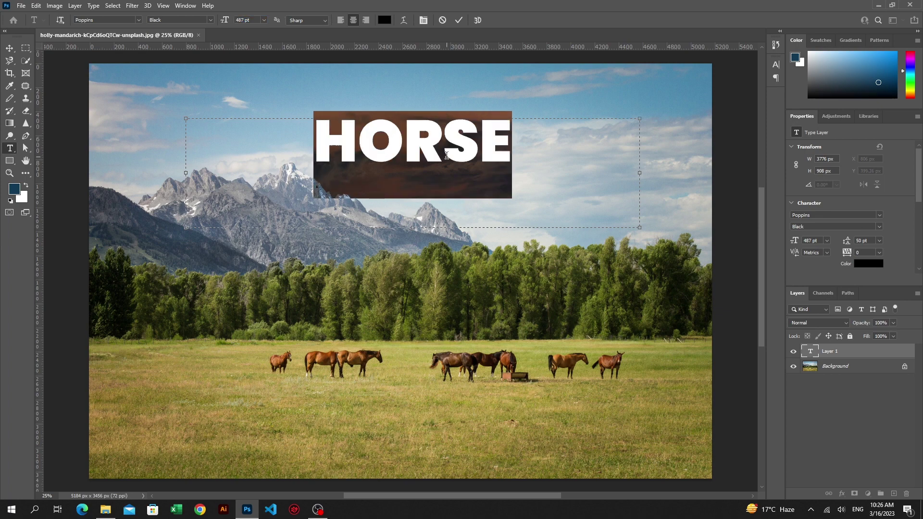
Step: Commit the headline and move it down to sit just above the treeline
{"action": "left_click", "coordinate": [460, 20]}
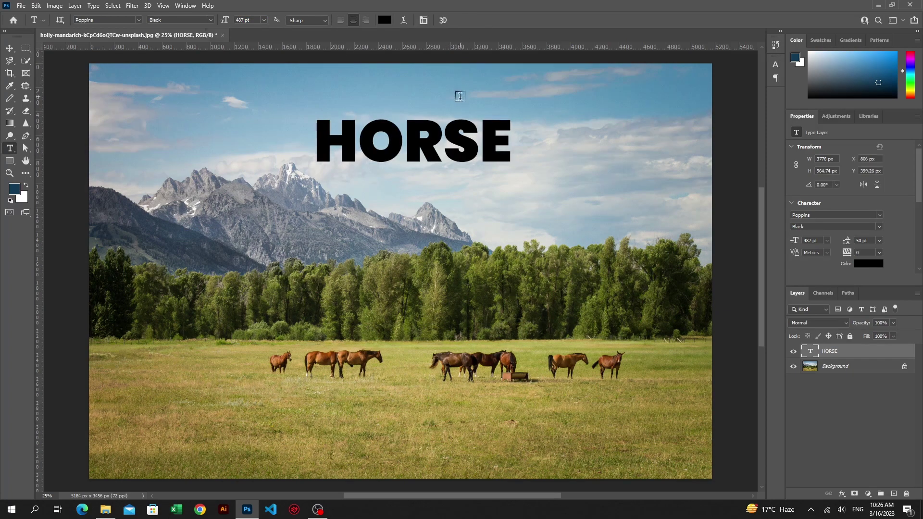
{"action": "key", "text": "v"}
{"action": "left_click_drag", "start_coordinate": [429, 149], "coordinate": [427, 234]}
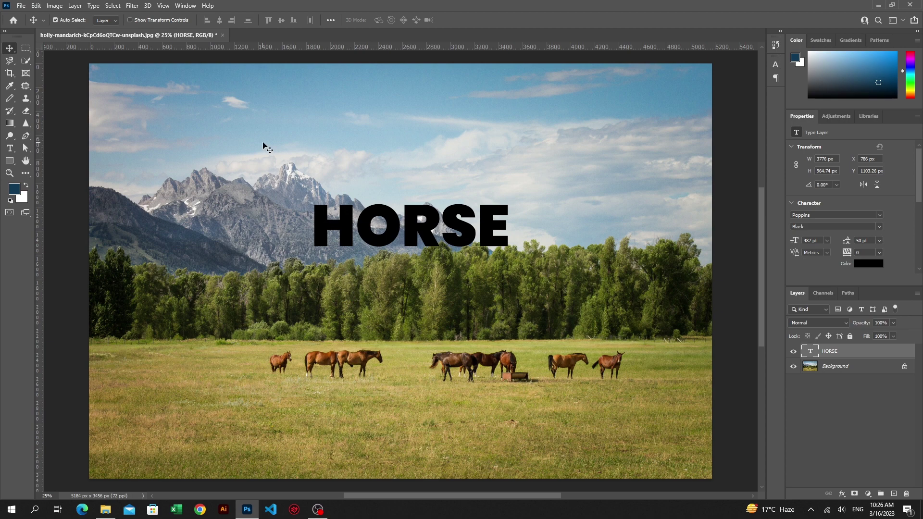
{"action": "left_click", "coordinate": [18, 7]}
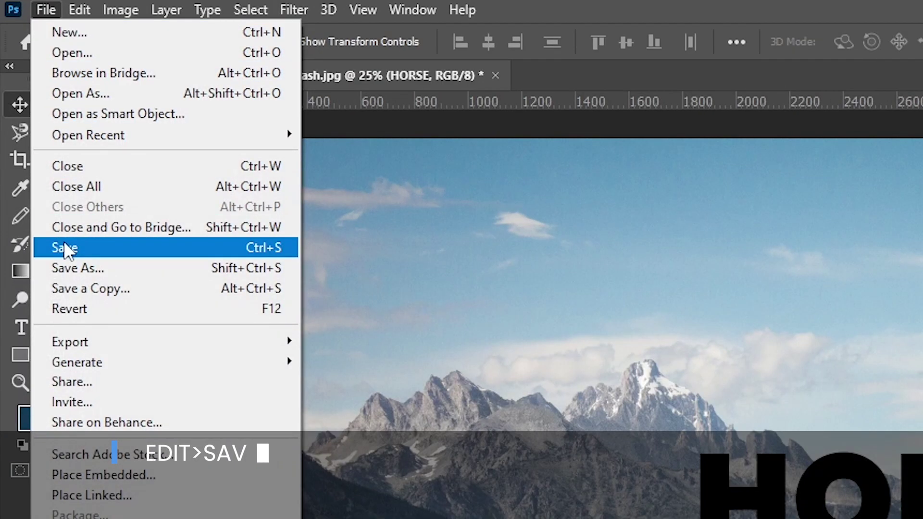
{"action": "left_click", "coordinate": [115, 250]}
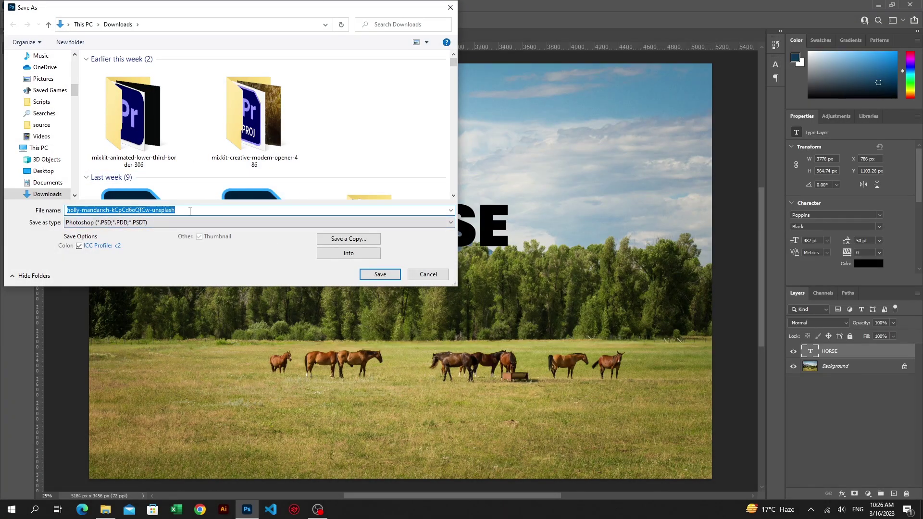
{"action": "left_click", "coordinate": [100, 223]}
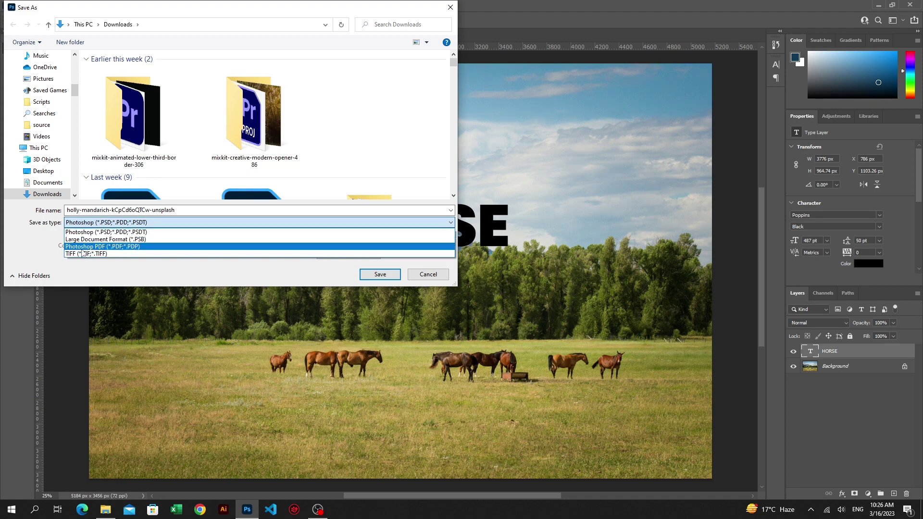
{"action": "left_click", "coordinate": [127, 269]}
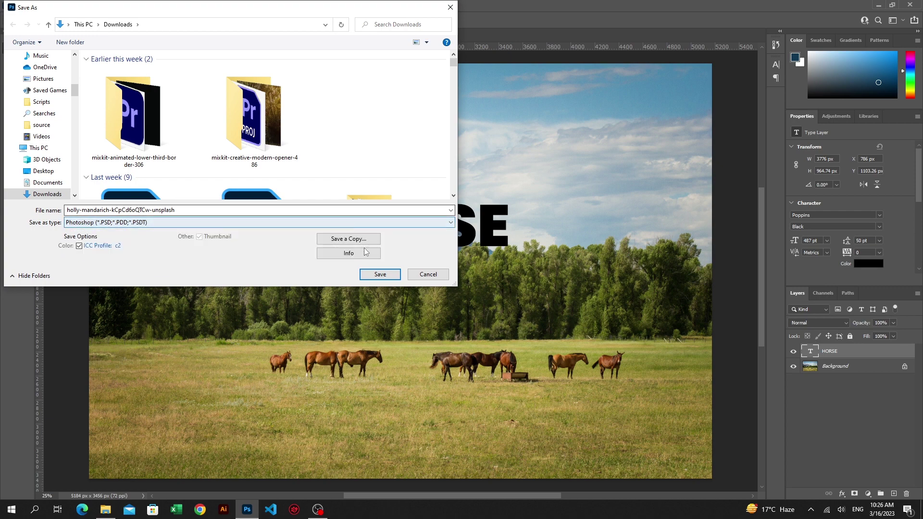
{"action": "left_click", "coordinate": [434, 277]}
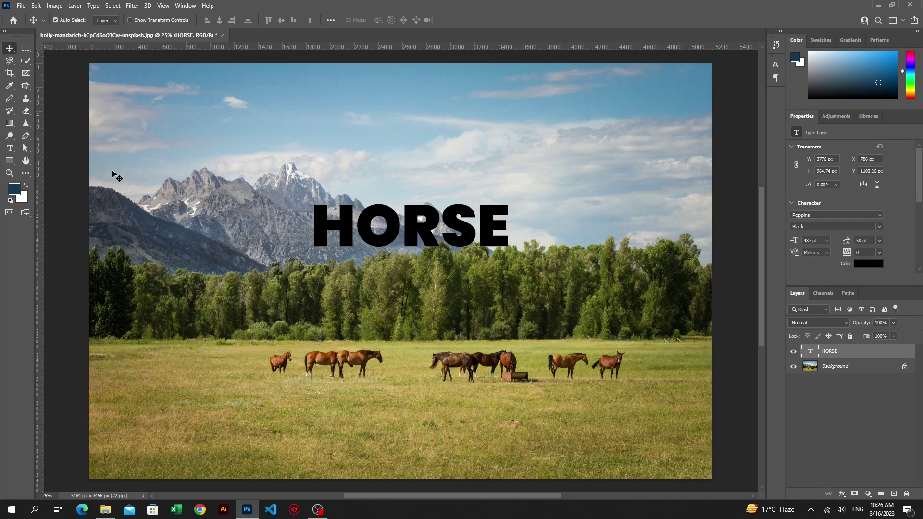
Step: Open Export As for the HORSE image, set preview zoom to 7.5%, and review output formats
{"action": "left_click", "coordinate": [24, 6]}
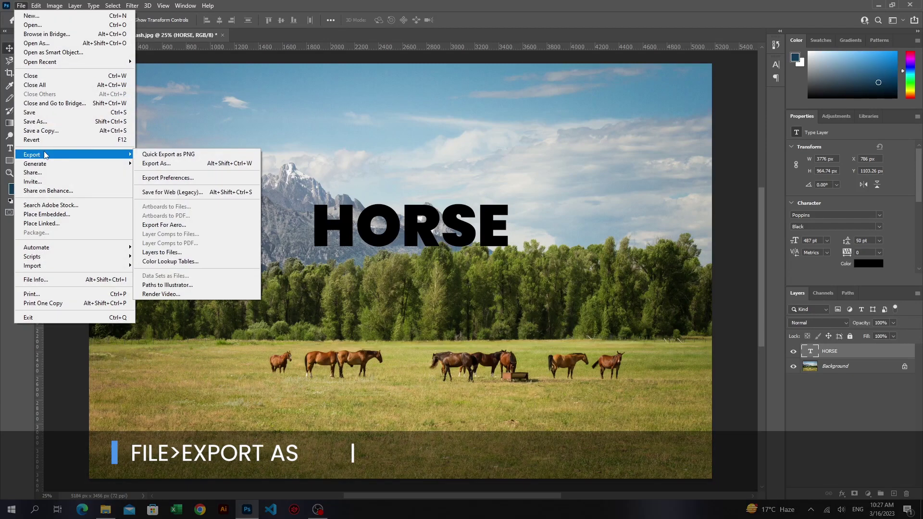
{"action": "mouse_move", "coordinate": [31, 155]}
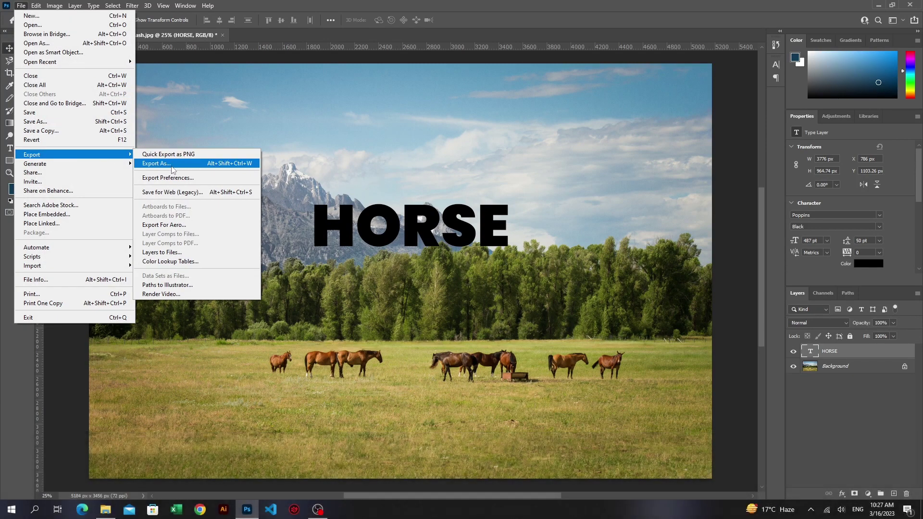
{"action": "left_click", "coordinate": [172, 164]}
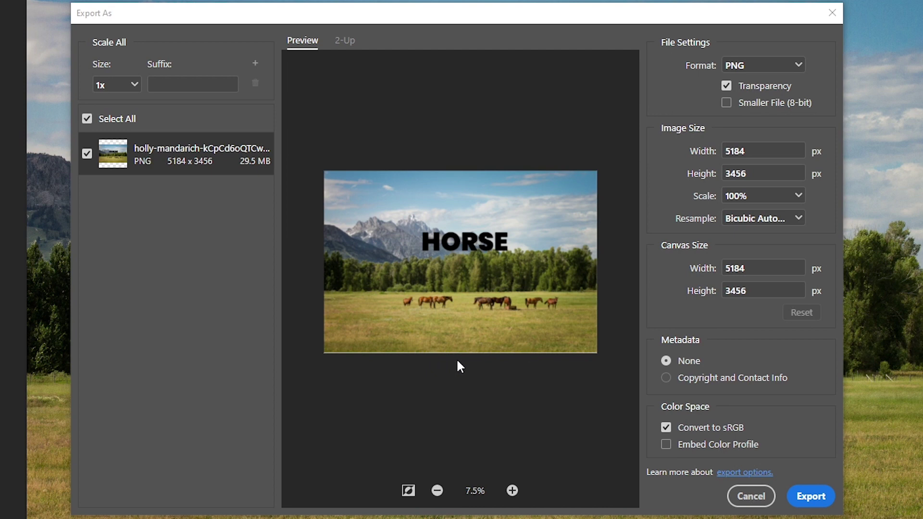
{"action": "left_click", "coordinate": [412, 490]}
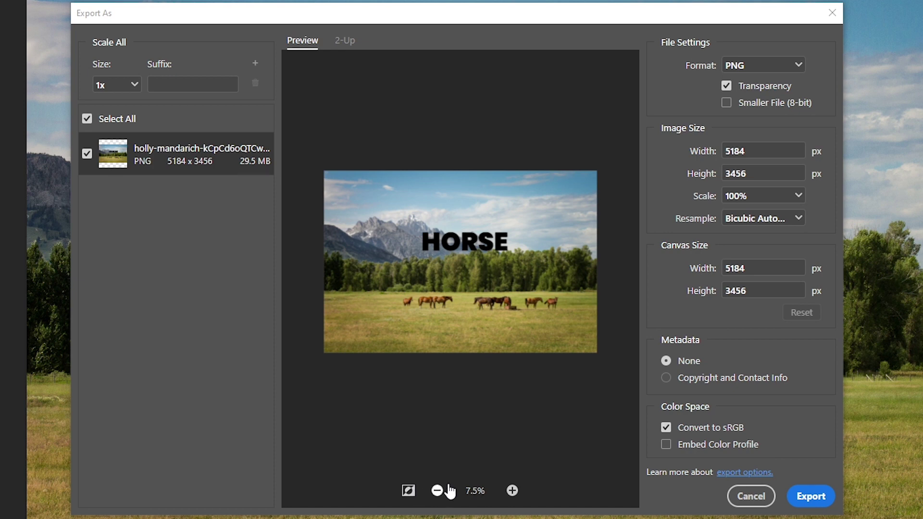
{"action": "left_click", "coordinate": [512, 491]}
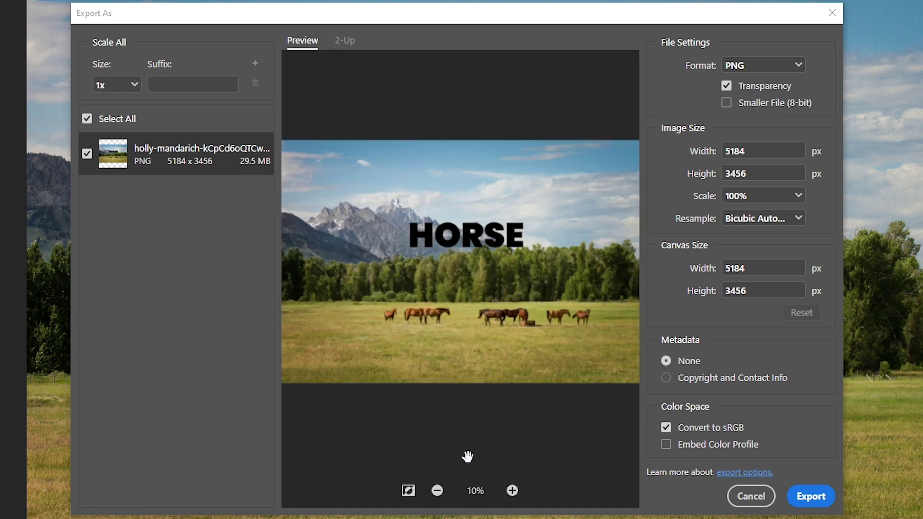
{"action": "left_click", "coordinate": [438, 491]}
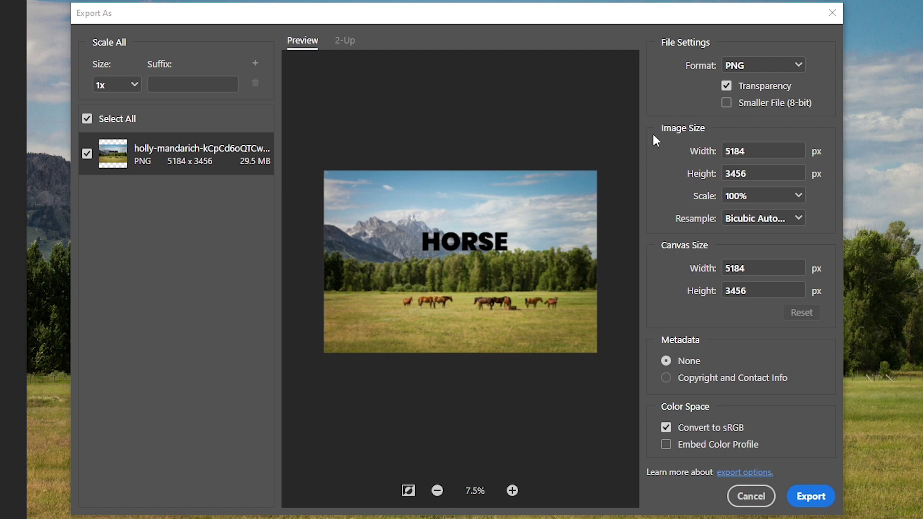
{"action": "left_click", "coordinate": [781, 66]}
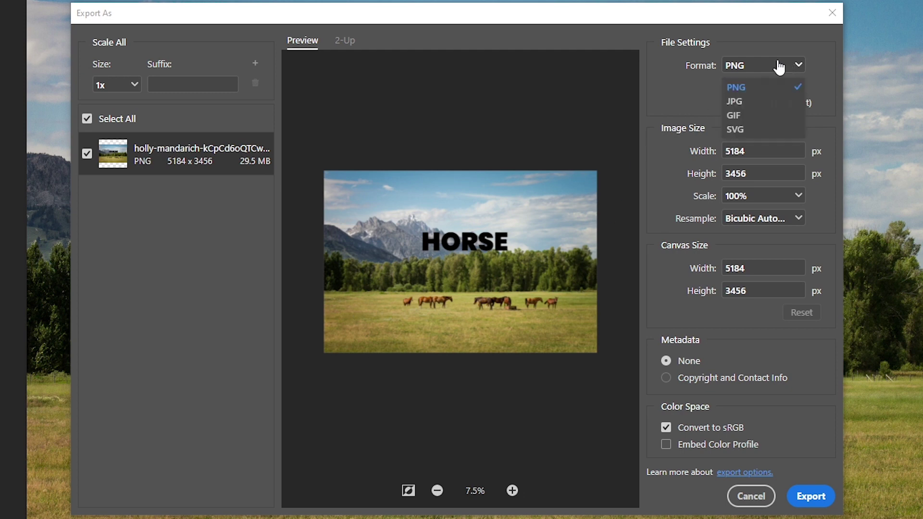
{"action": "left_click", "coordinate": [772, 91]}
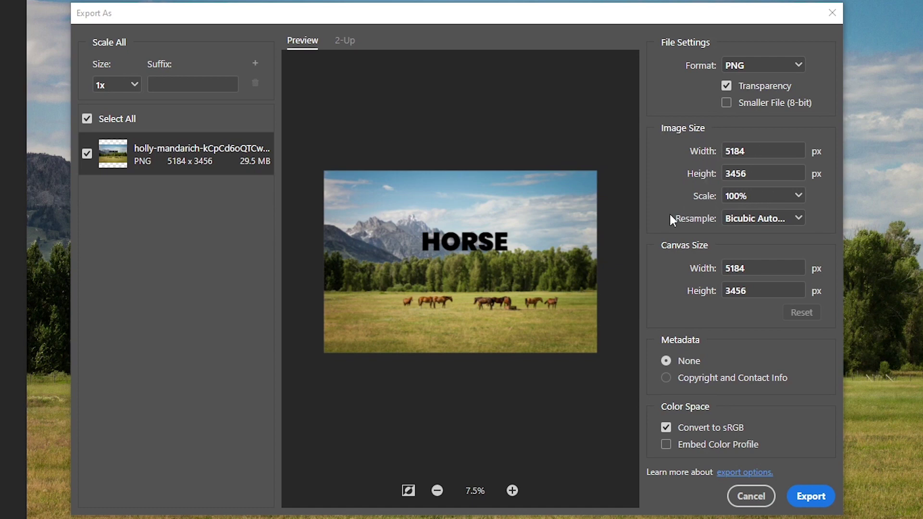
{"action": "left_click", "coordinate": [794, 218]}
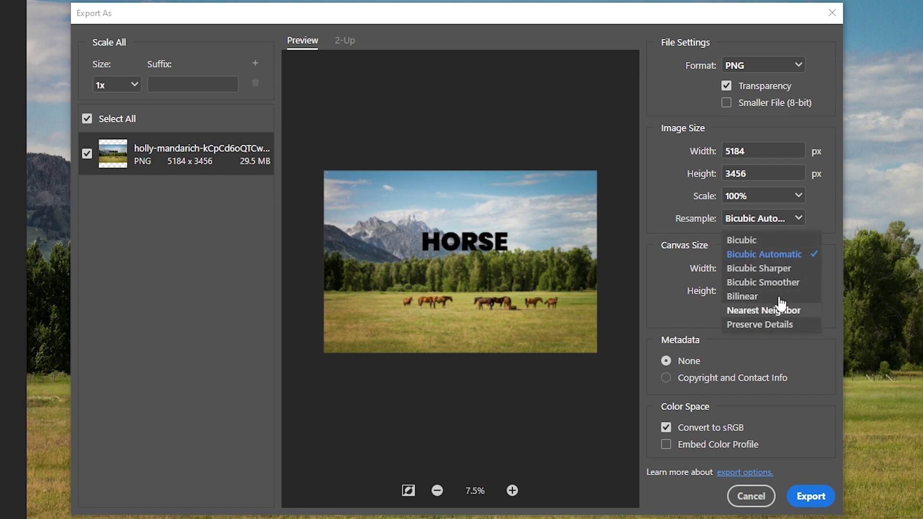
{"action": "left_click", "coordinate": [778, 255]}
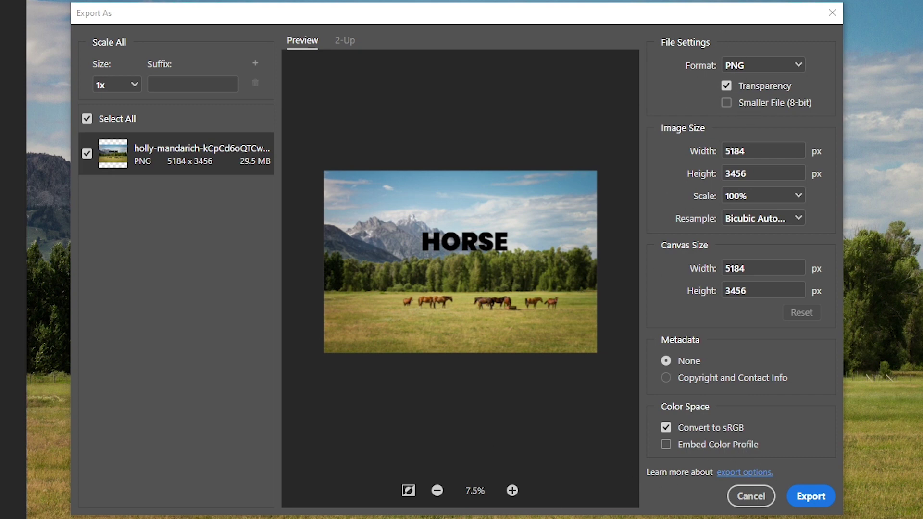
Step: Export the PNG, naming the file HORSE and saving it to the Desktop
{"action": "left_click", "coordinate": [807, 502]}
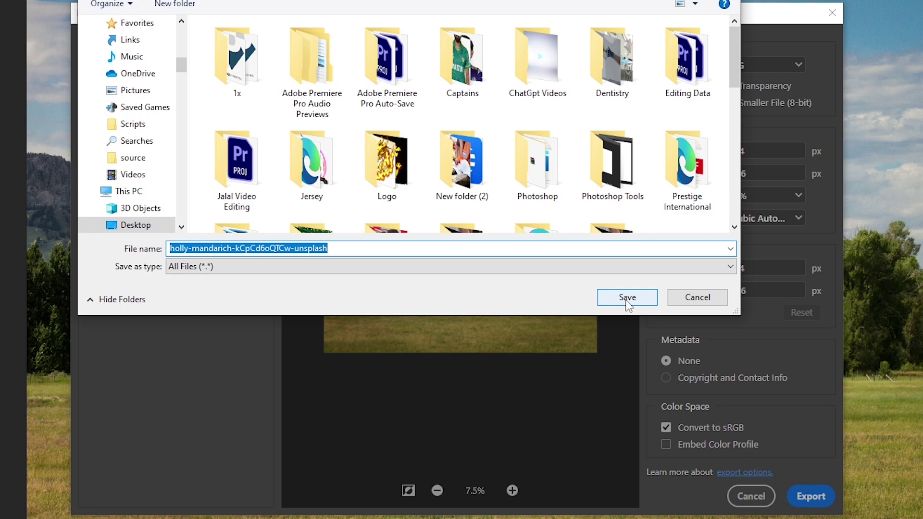
{"action": "type", "text": "HORSE"}
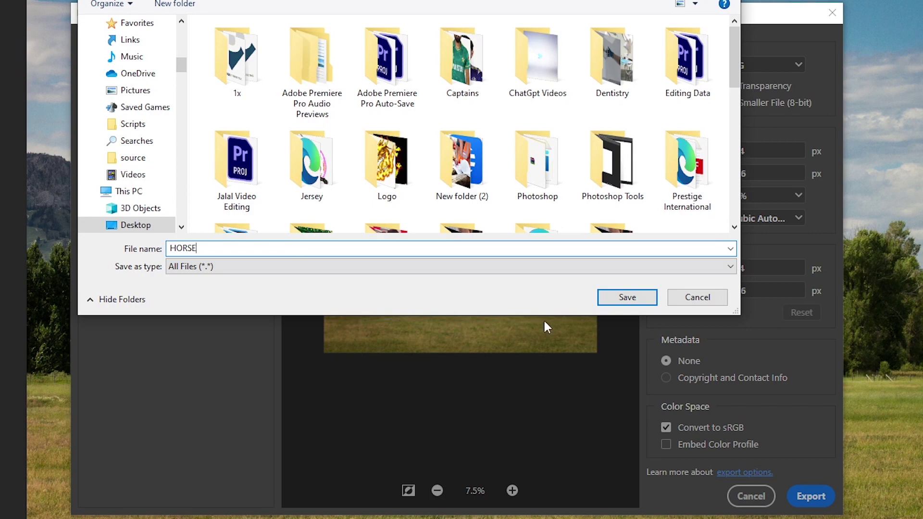
{"action": "left_click", "coordinate": [625, 297]}
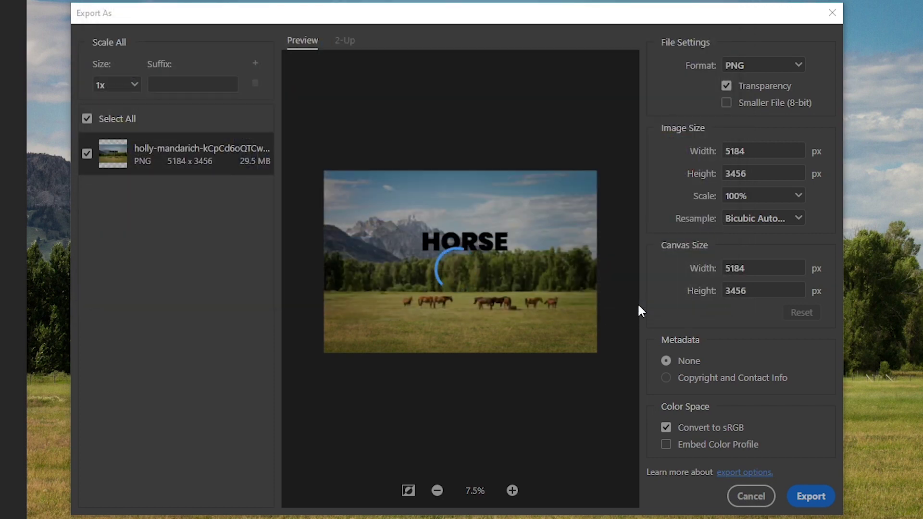